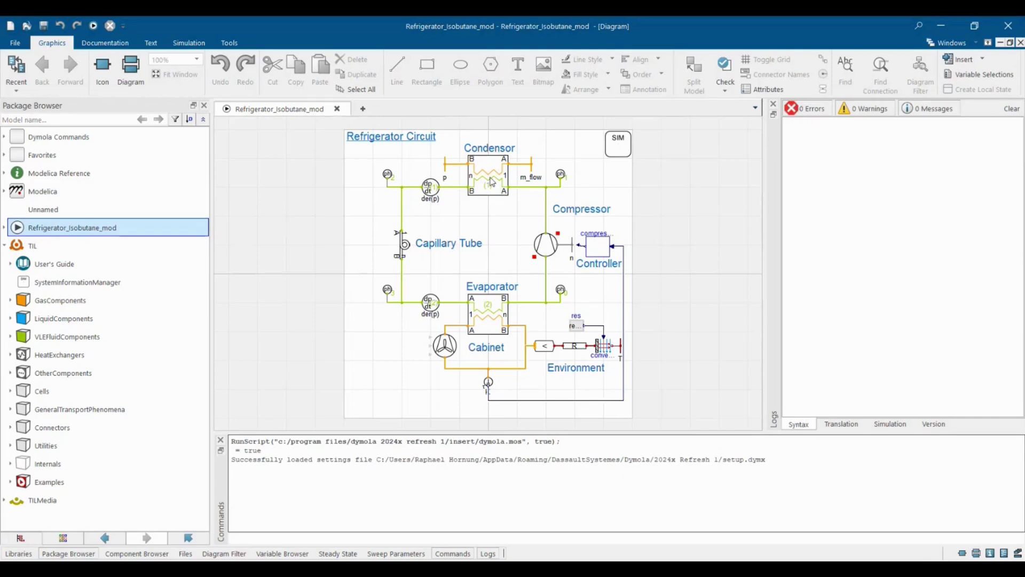
Review the condenser's parameters, then browse the TIL GasComponents, LiquidComponents, VLEFluidComponents and HeatExchangers packages.
double_click(491, 182)
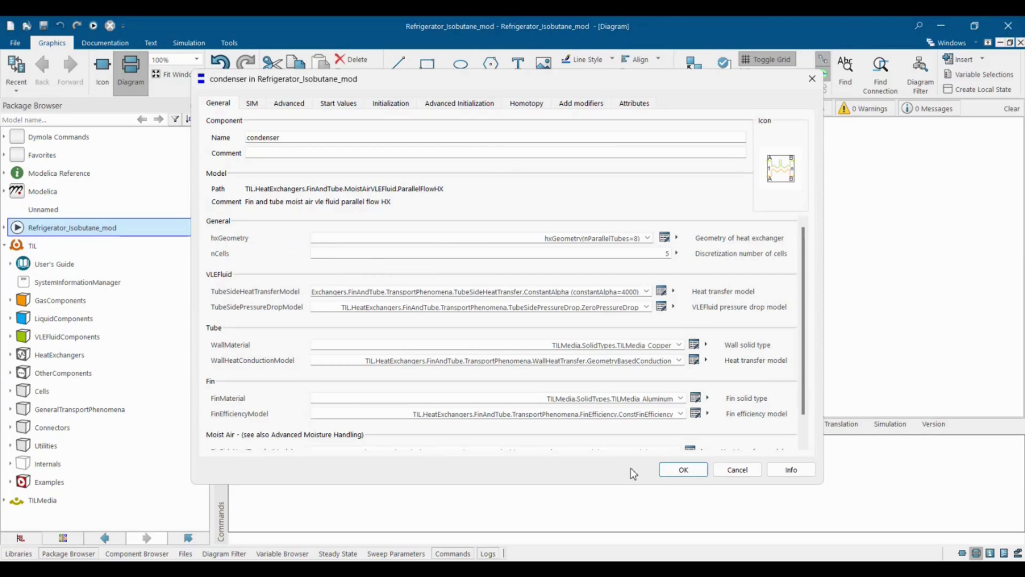
left_click(684, 469)
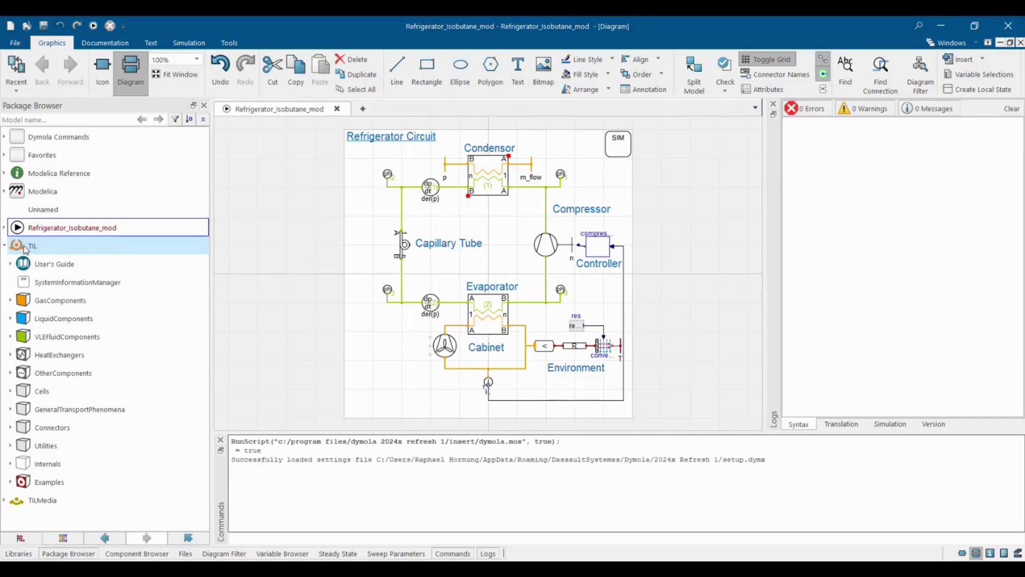
left_click(49, 302)
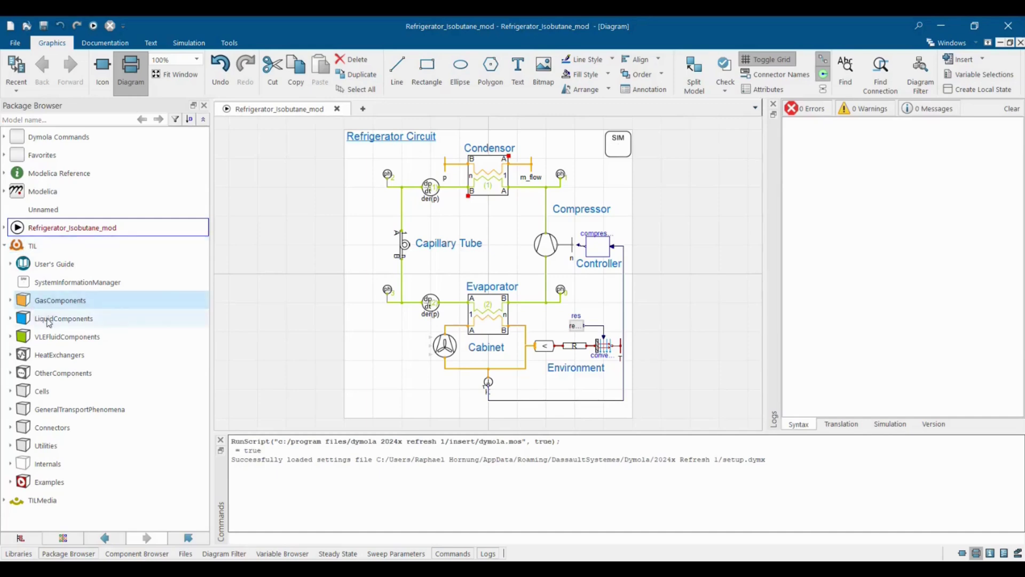
left_click(49, 319)
left_click(50, 336)
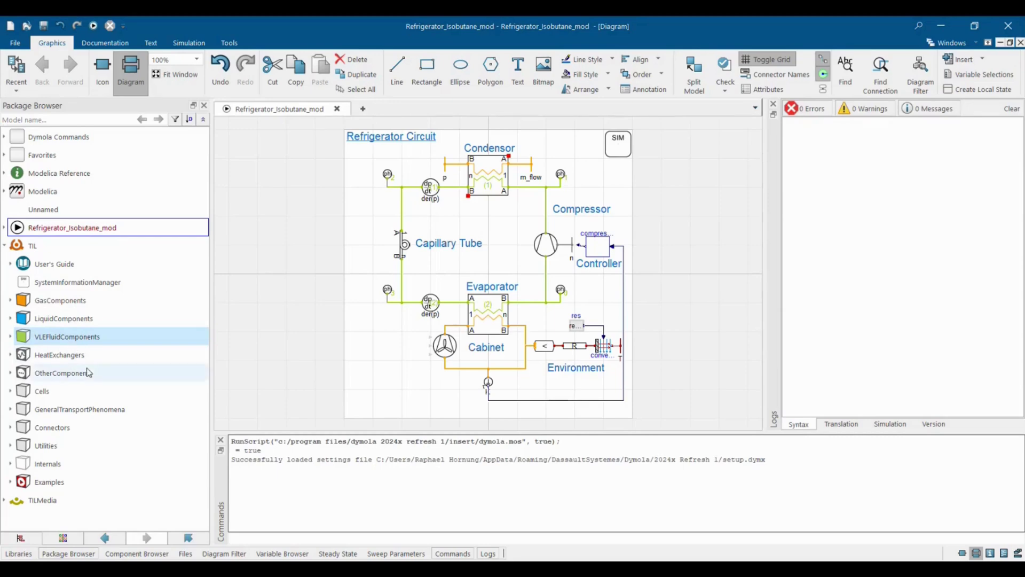
left_click(69, 358)
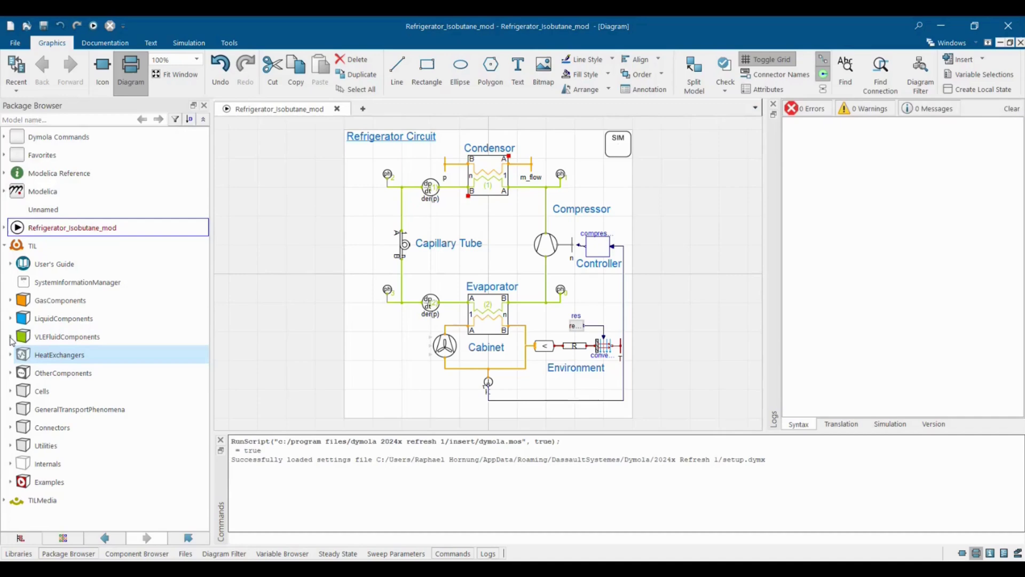
left_click(10, 340)
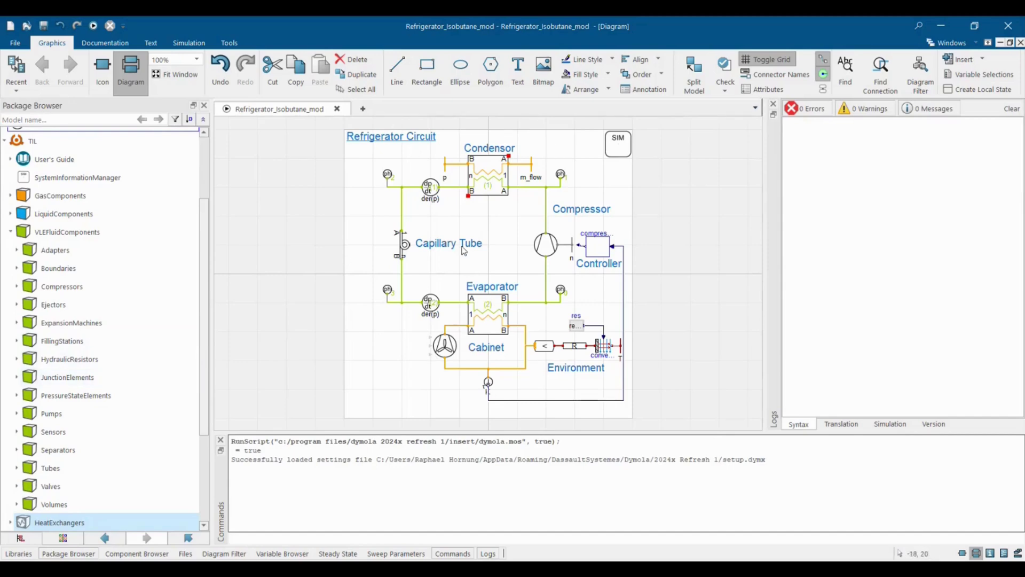
Select the evaporator, compressor and capillary tube in the circuit diagram.
left_click(487, 319)
left_click(555, 250)
left_click(405, 246)
Simulate Refrigerator_Isobutane_mod to T = 1500 and add a new empty plot window.
left_click(193, 47)
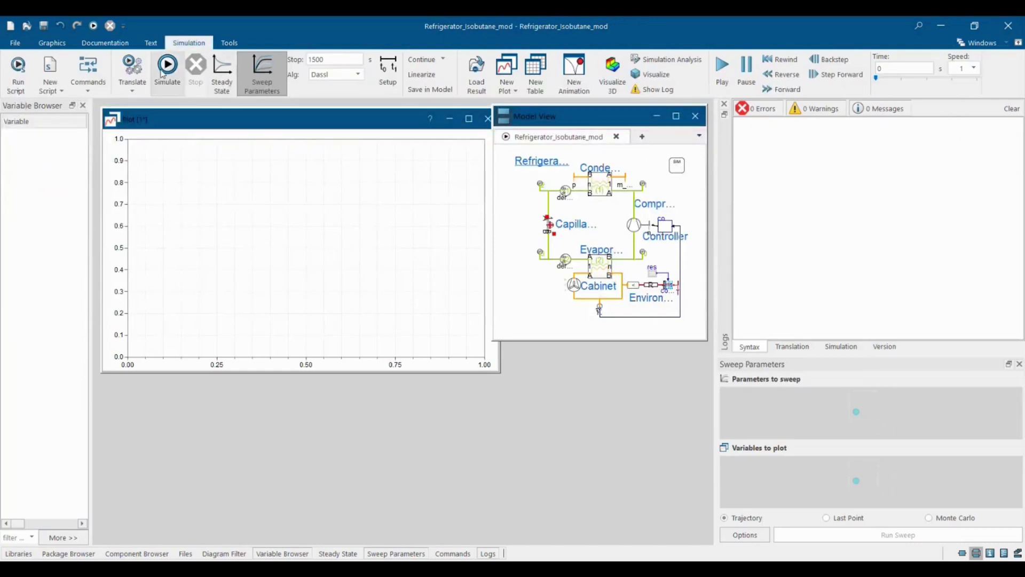
left_click(167, 66)
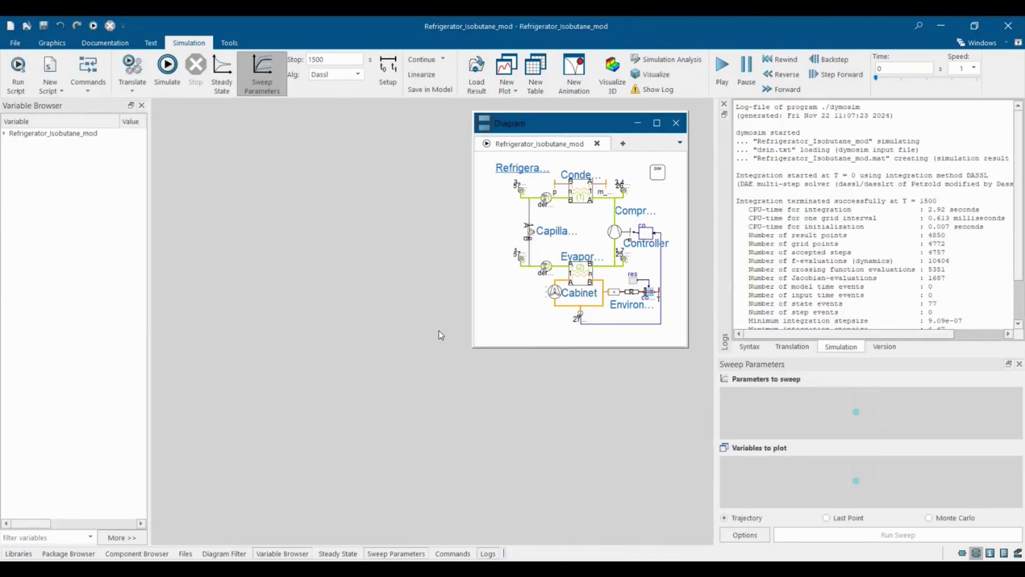
left_click(510, 71)
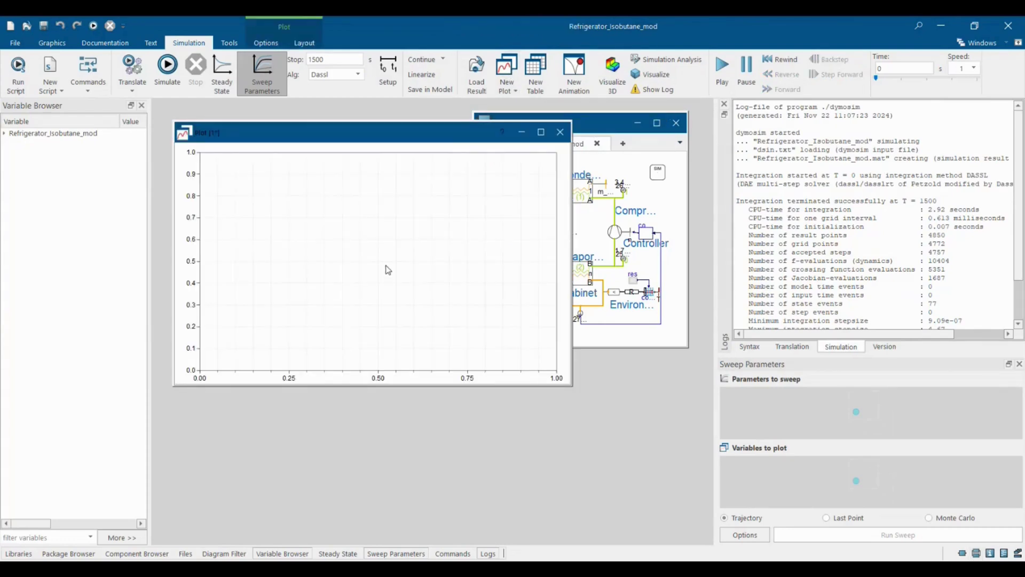
Plot cabinet.summary.T_gas from the results in the empty plot.
left_click(4, 134)
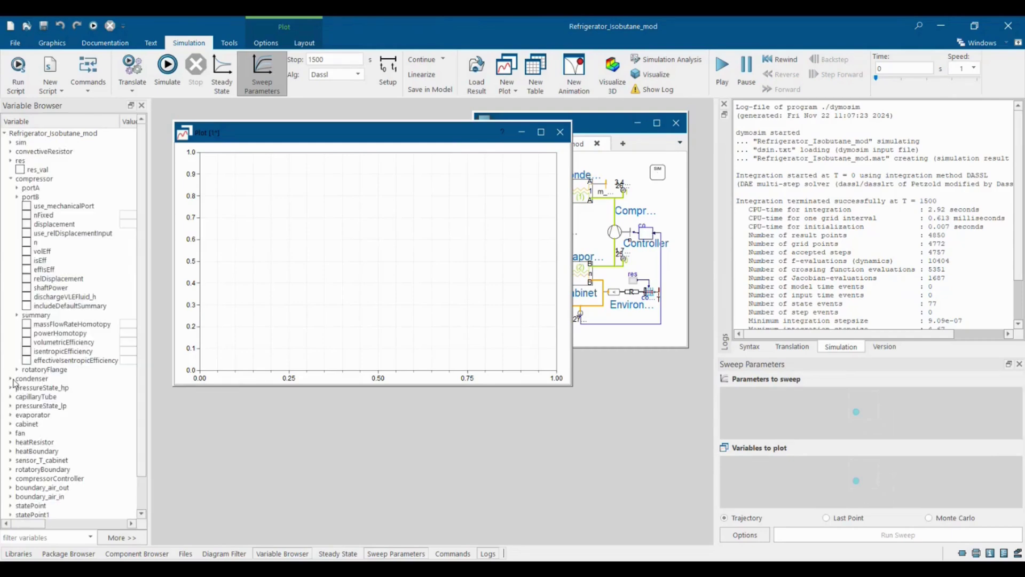
scroll(15, 381, "down", 1)
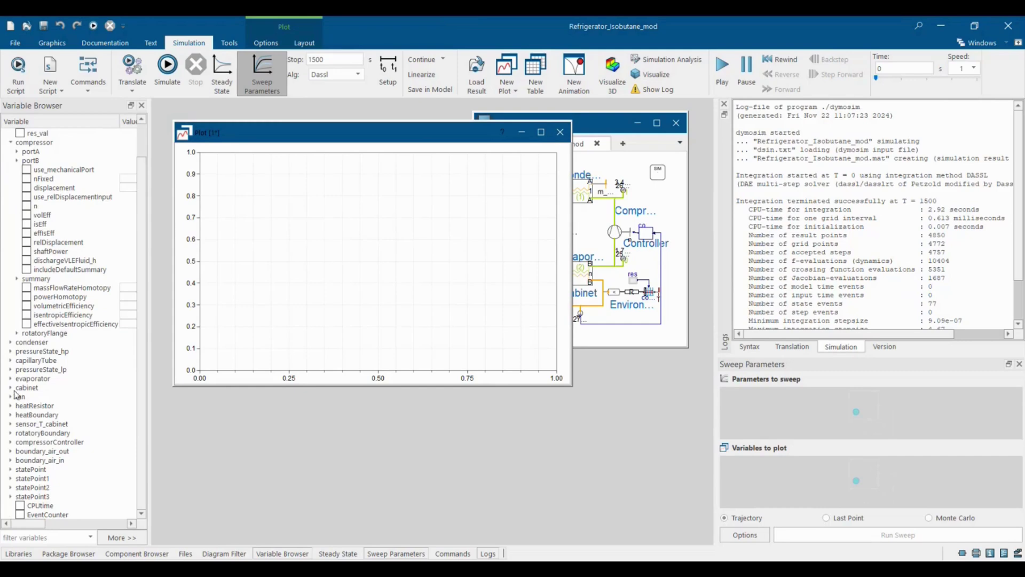
left_click(11, 390)
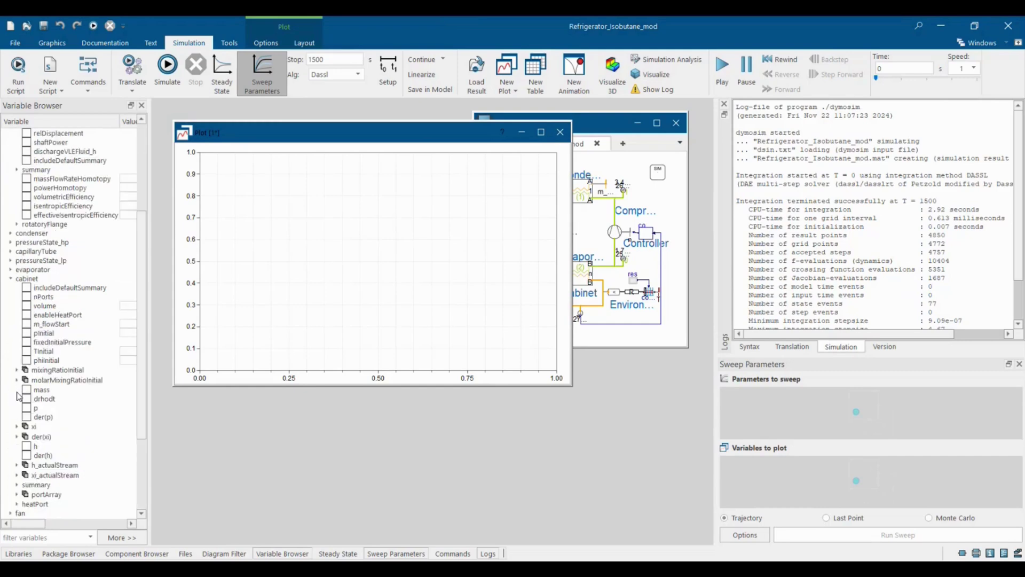
left_click(18, 486)
scroll(40, 460, "down", 2)
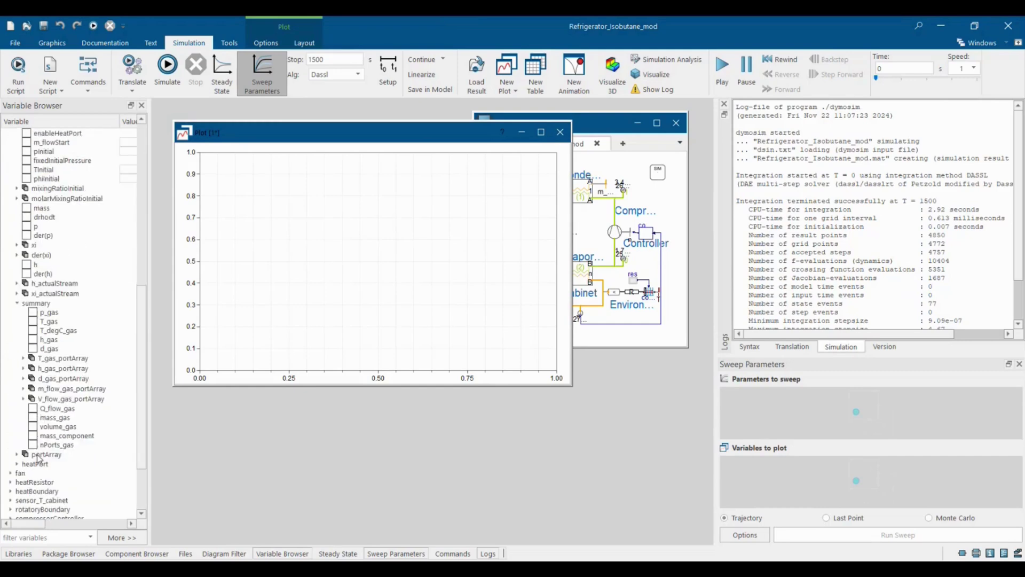
left_click(240, 234)
left_click(33, 321)
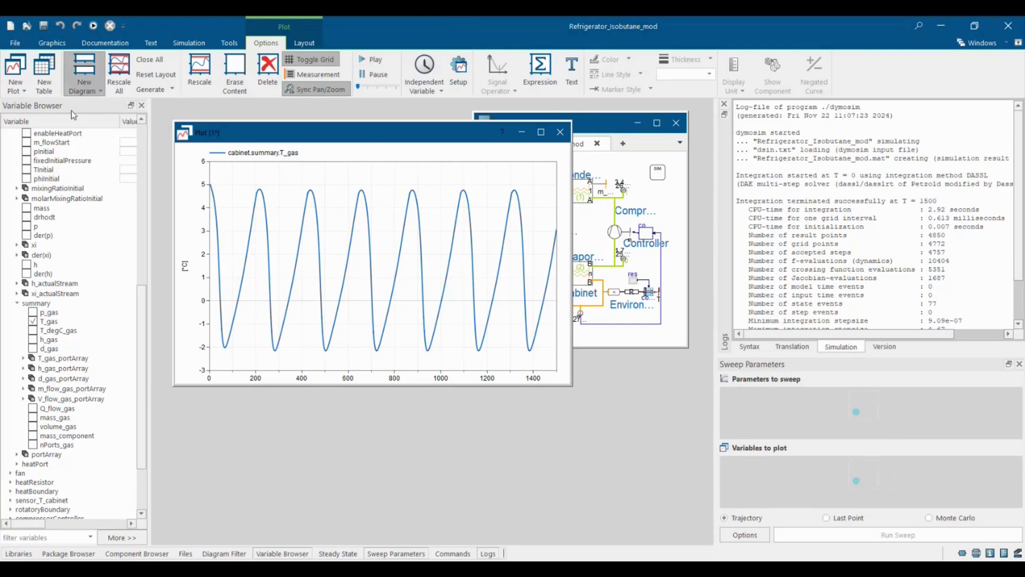
Add a lower diagram and plot compressor.n in it.
left_click(84, 67)
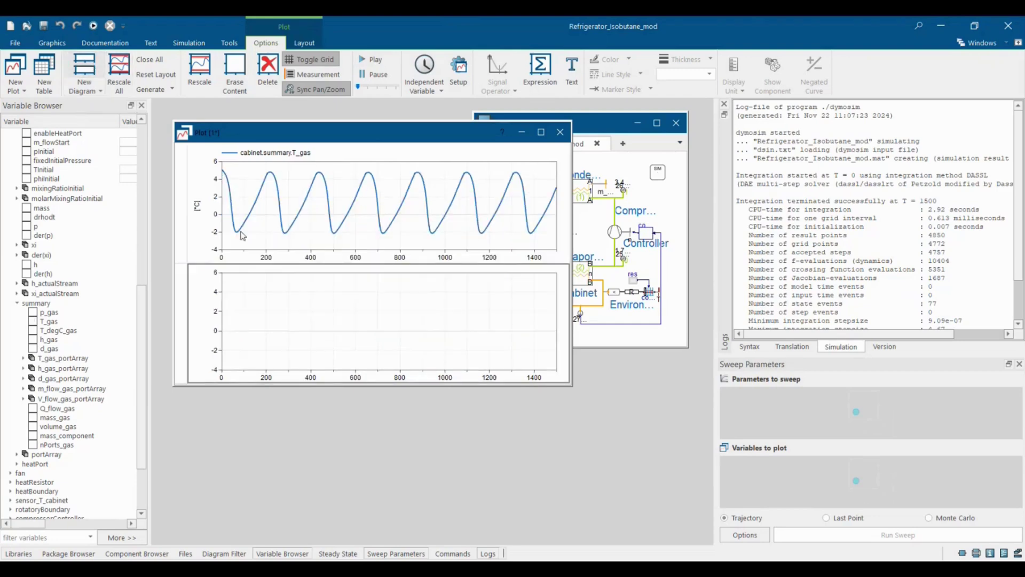
scroll(57, 265, "up", 12)
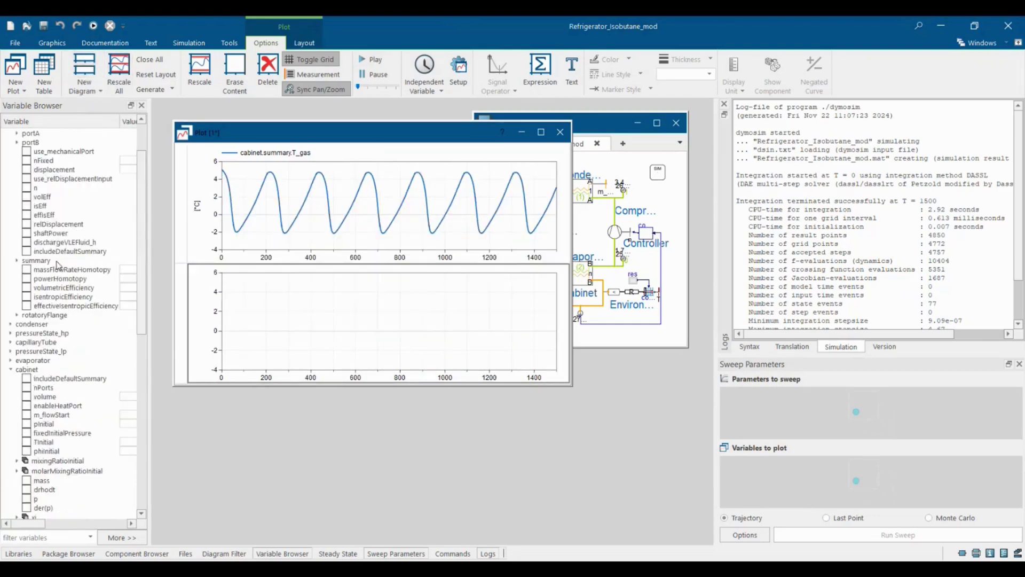
left_click(27, 245)
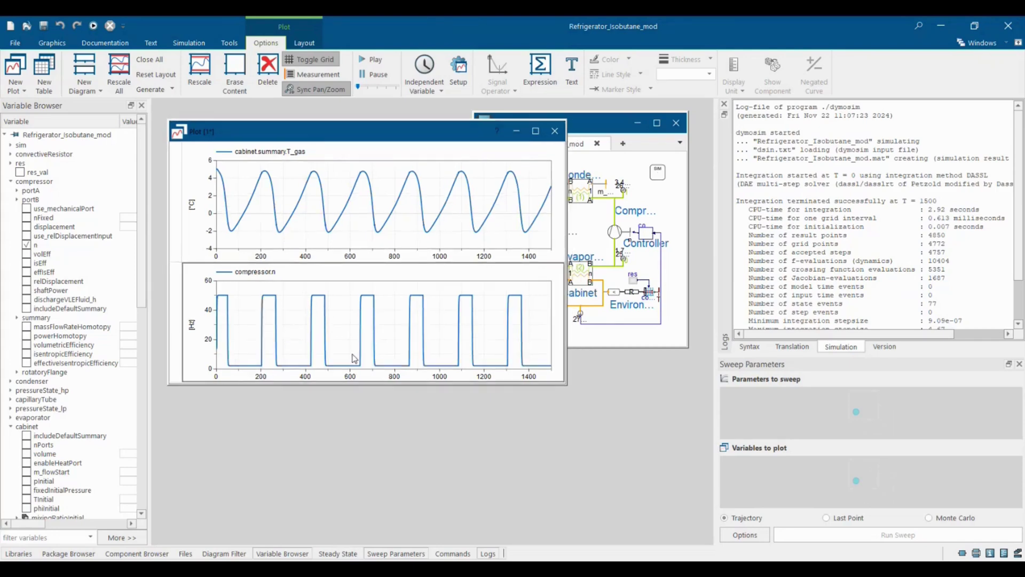
Switch from the plots to the Modelica Text view of Refrigerator_Isobutane_mod.
left_click(45, 46)
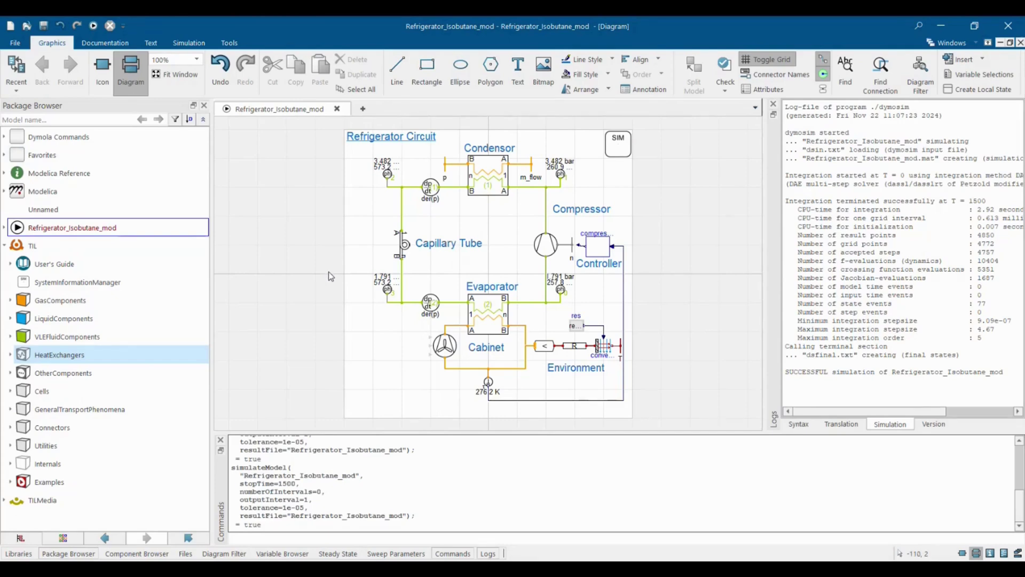
left_click(155, 43)
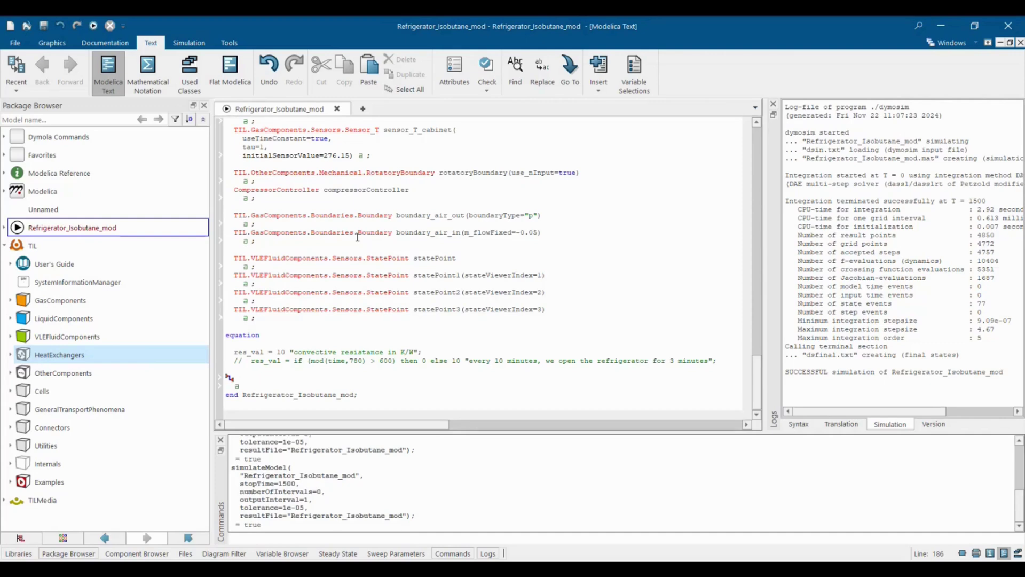
key("ctrl+F2")
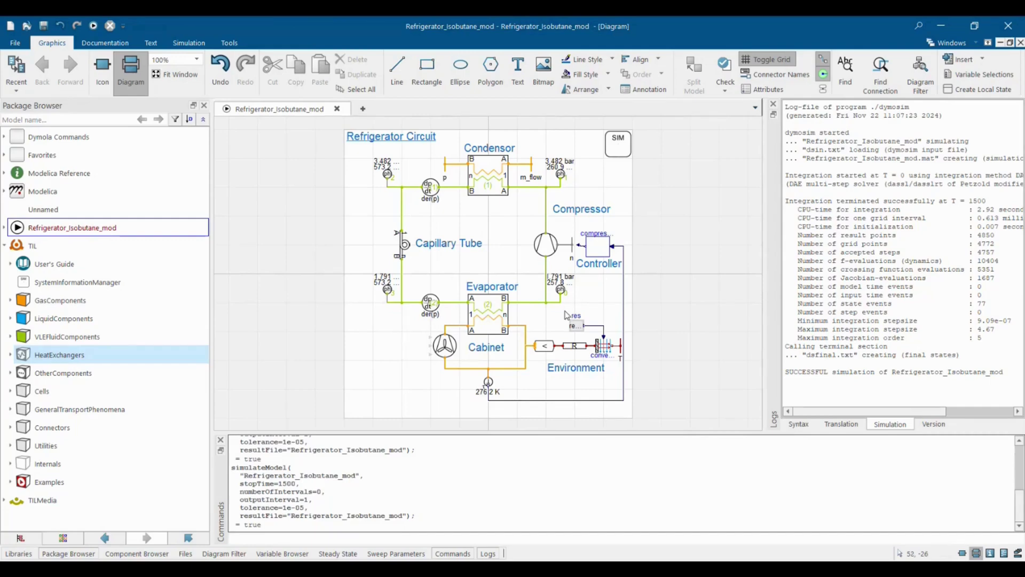
scroll(567, 314, "up", 5)
scroll(611, 370, "down", 3)
scroll(612, 370, "right", 3)
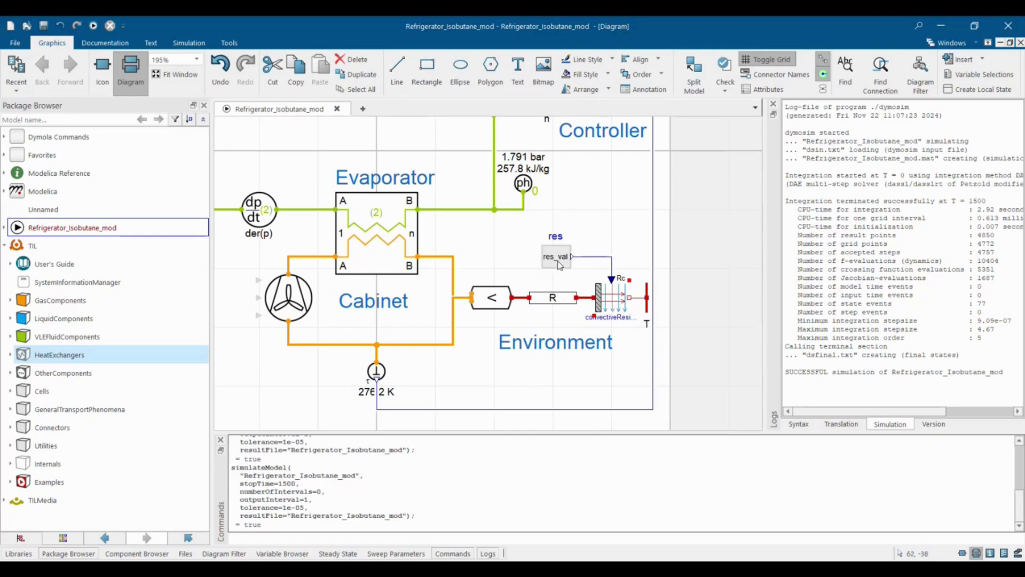
left_click(151, 43)
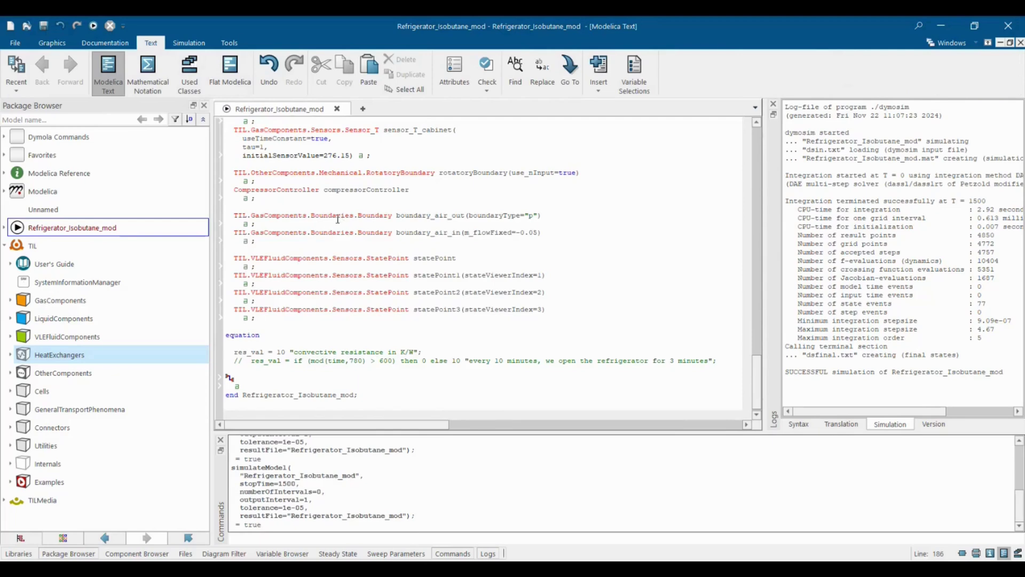
Comment out res_val = 10 and uncomment the if-based res_val door-opening equation.
left_click(284, 369)
left_click(317, 350)
type("/")
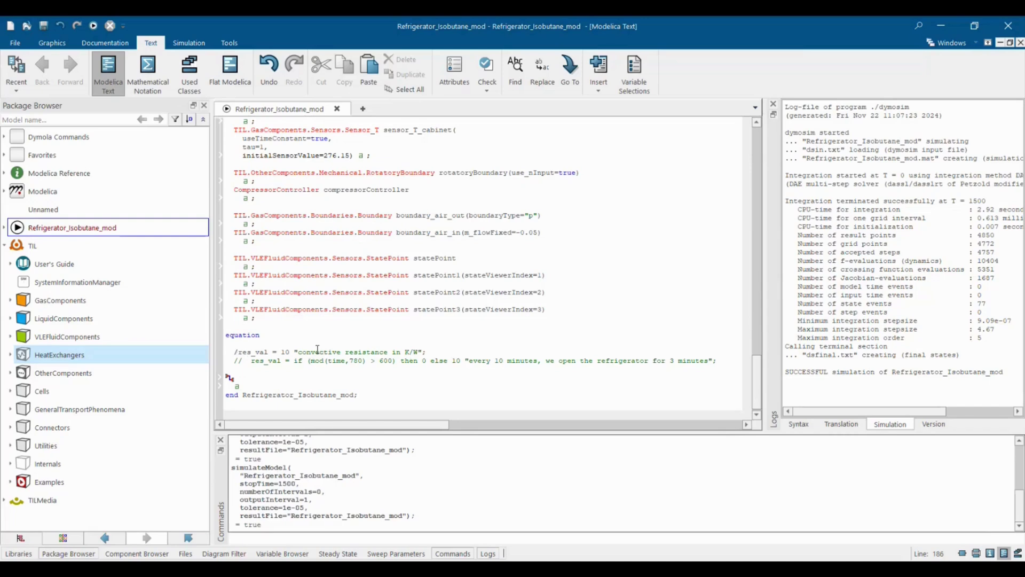
type("/")
key("BackSpace")
key("BackSpace")
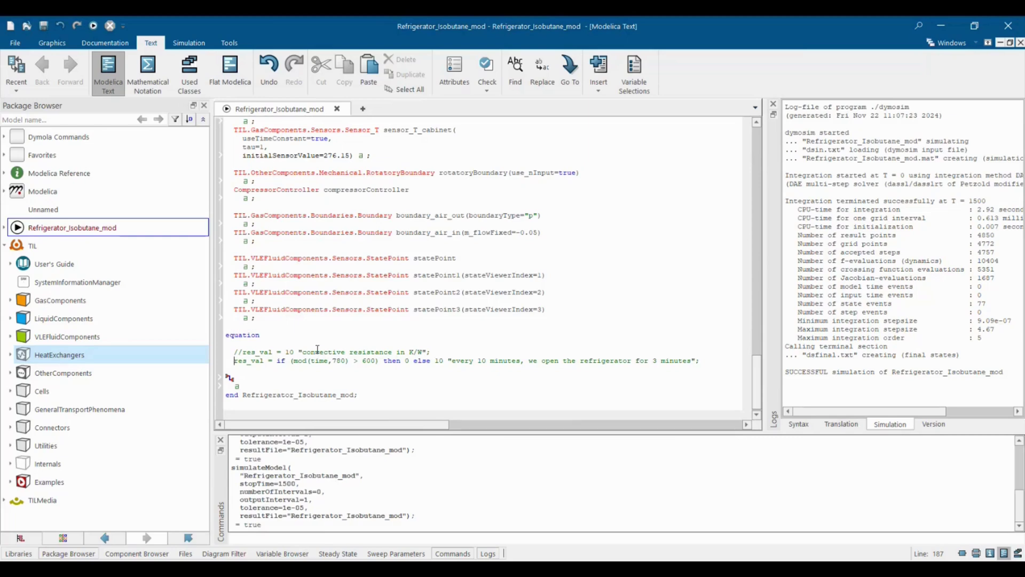
key("shift+End")
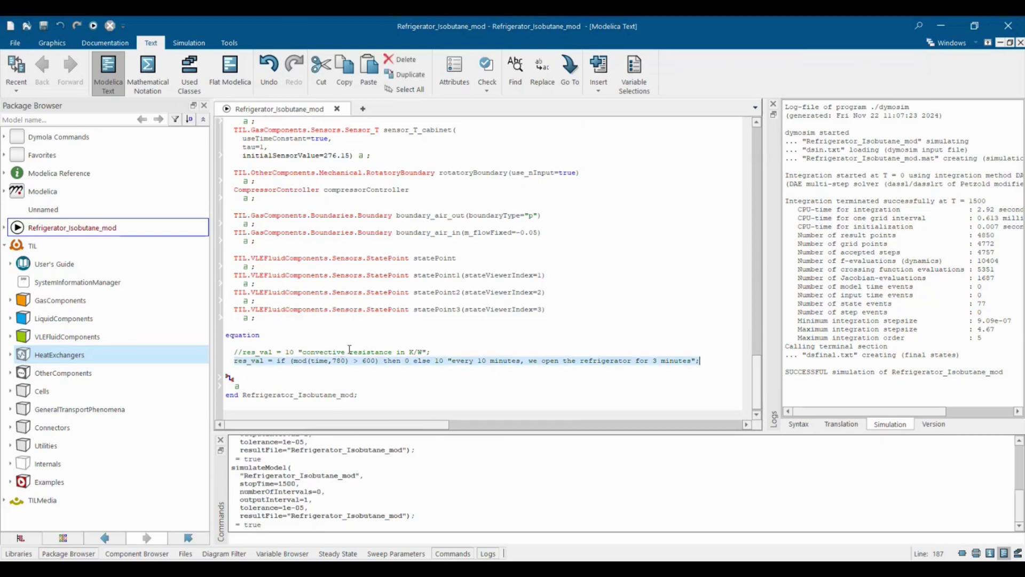
left_click(180, 40)
Simulate the modified refrigerator model to 1500 s.
left_click(168, 65)
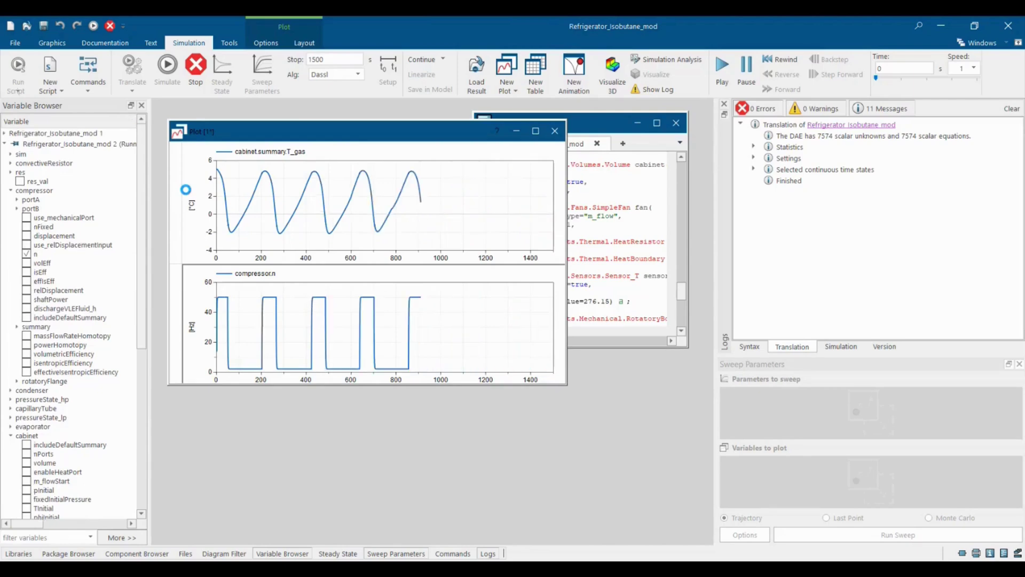
Add result set 1's cabinet.summary.T_gas and compressor.n to the existing plots.
left_click(408, 311)
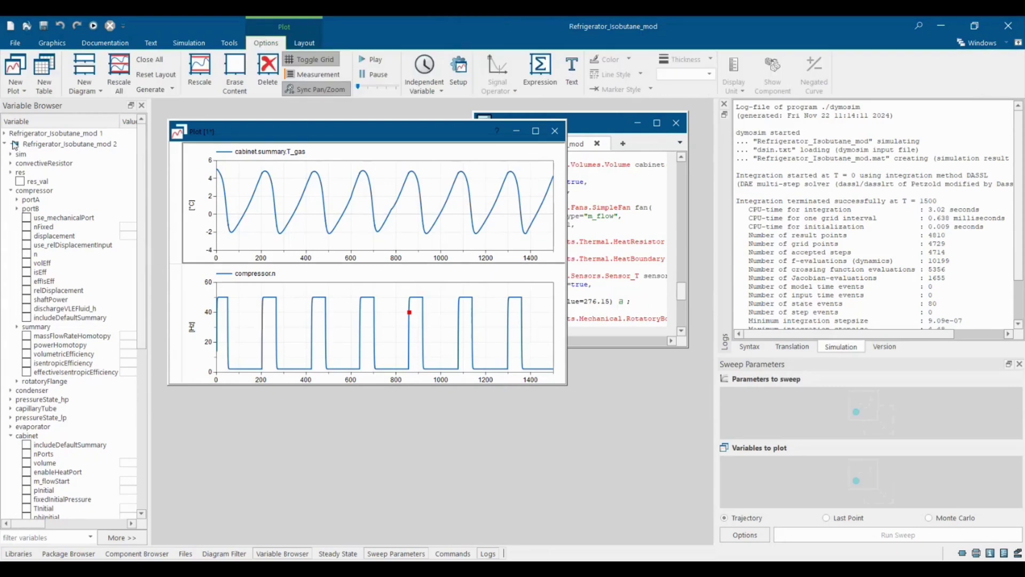
left_click(5, 134)
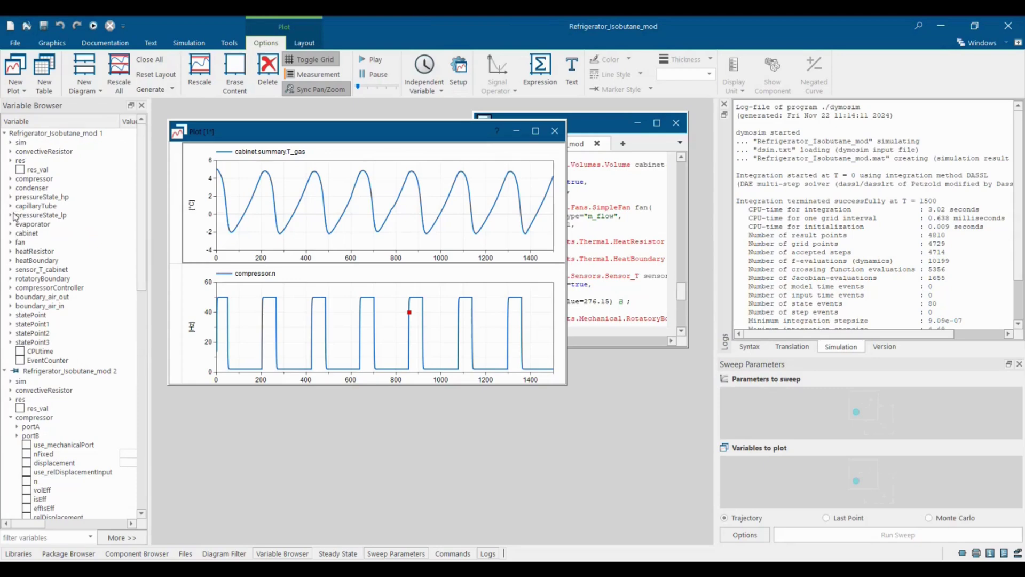
left_click(11, 233)
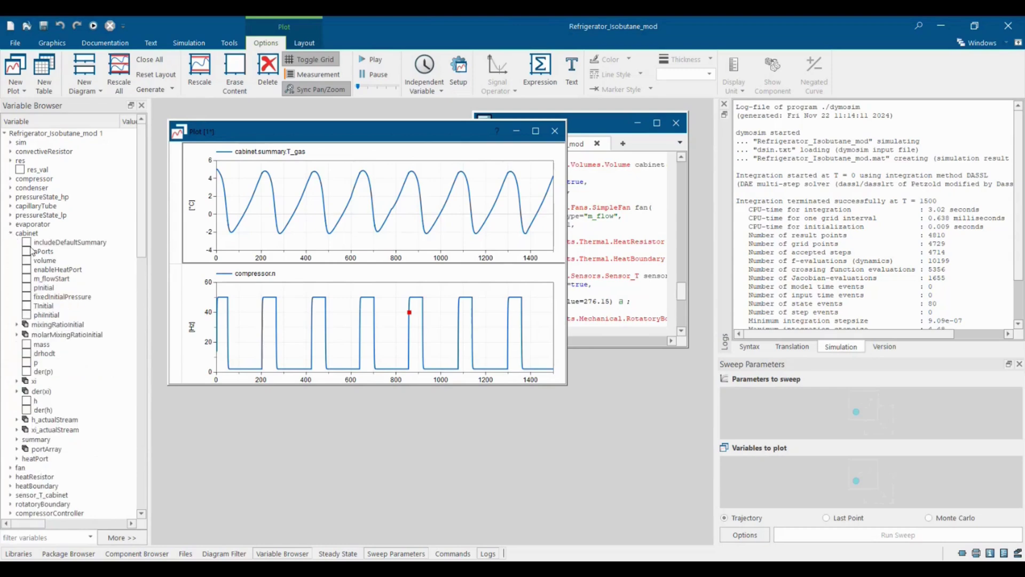
left_click(17, 440)
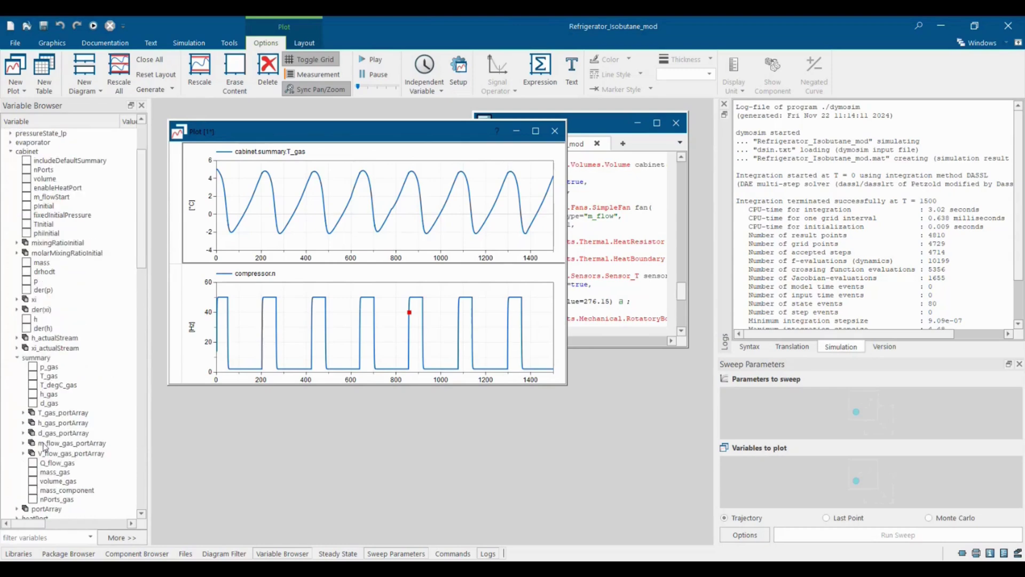
left_click(33, 376)
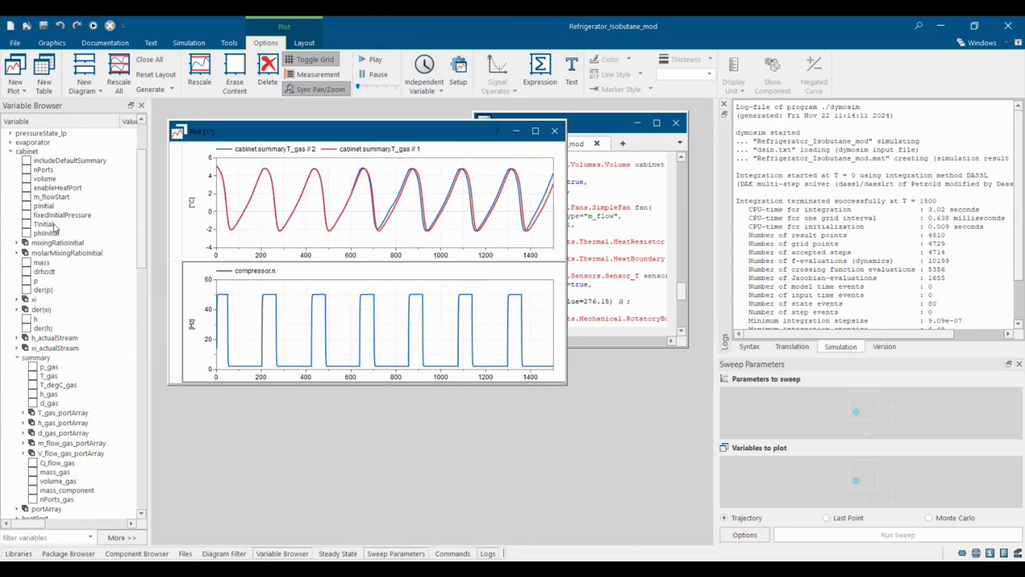
scroll(48, 227, "up", 2)
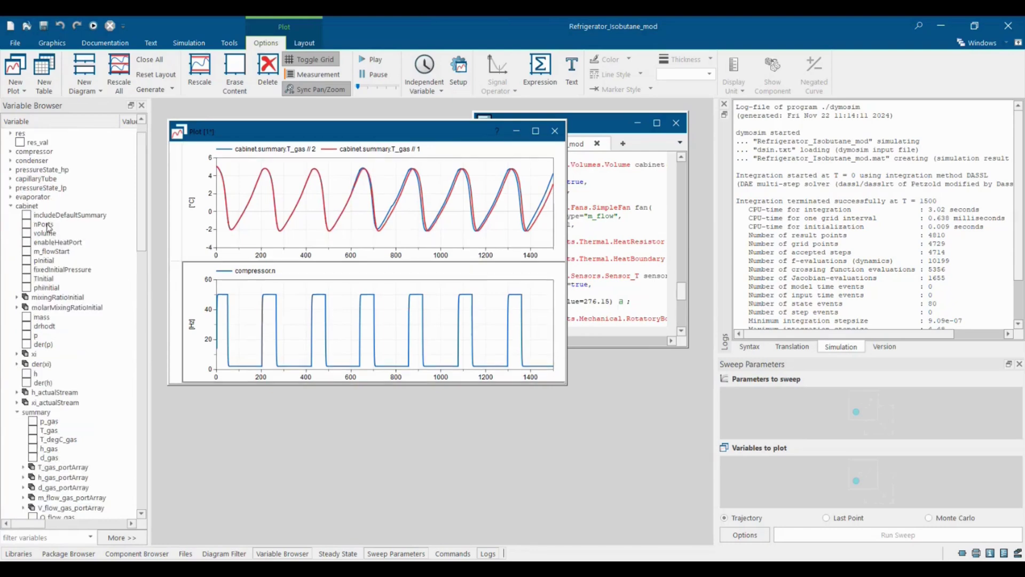
left_click(11, 152)
left_click(26, 215)
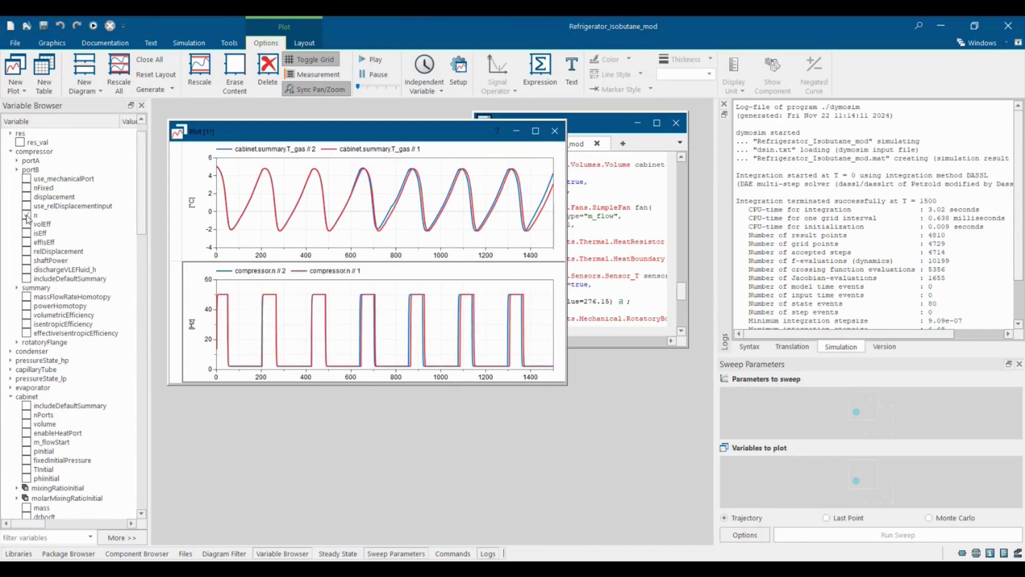